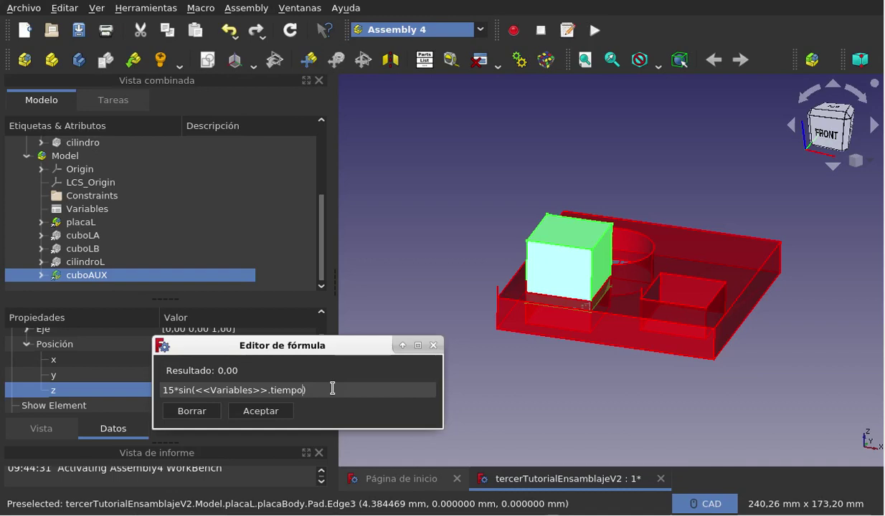
Correct the leading digit so cuboAUX's z formula reads 15*sin(<<Variables>>.tiempo), then accept it
left_click(171, 390)
key("BackSpace")
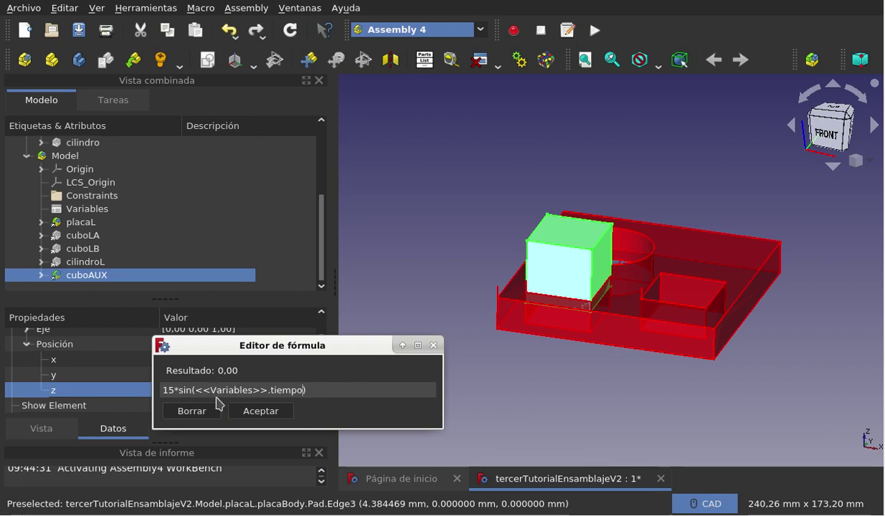
left_click(262, 413)
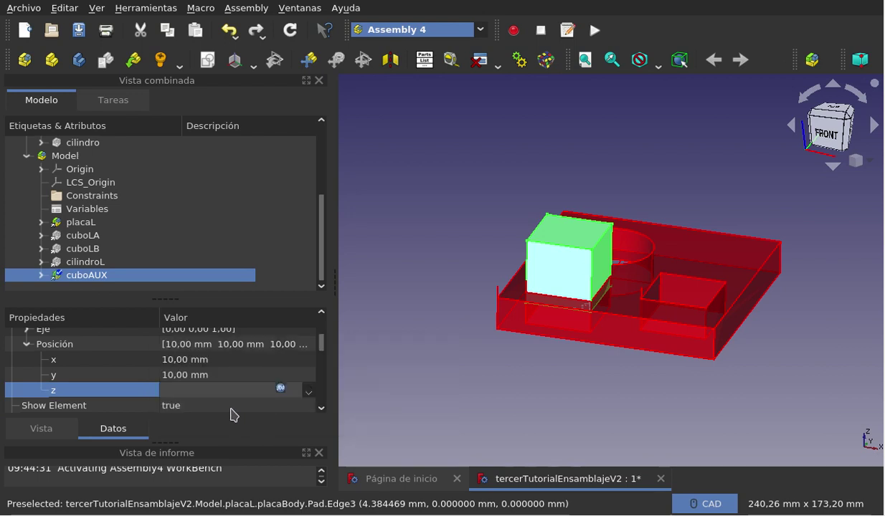
left_click(280, 388)
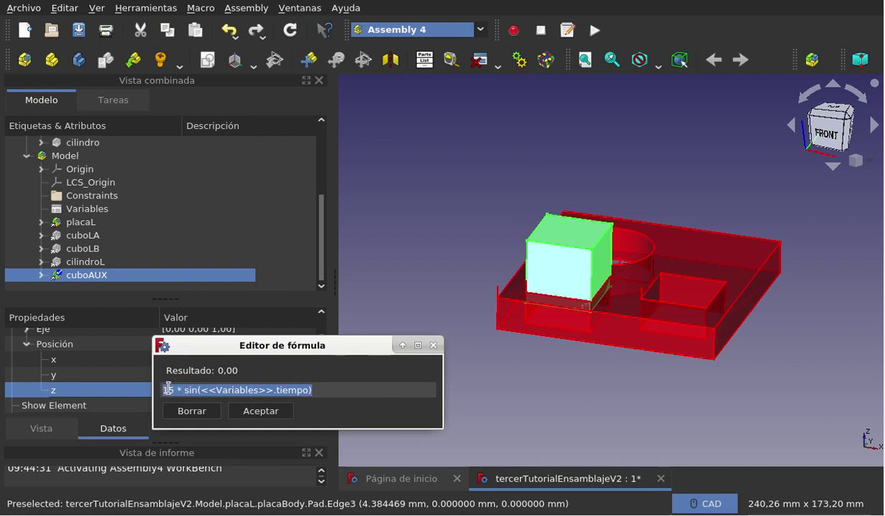
left_click(244, 411)
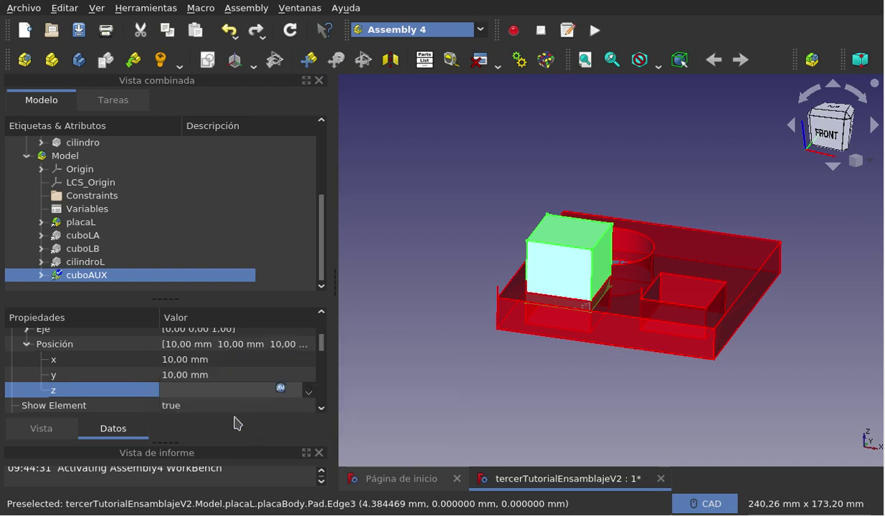
left_click(511, 380)
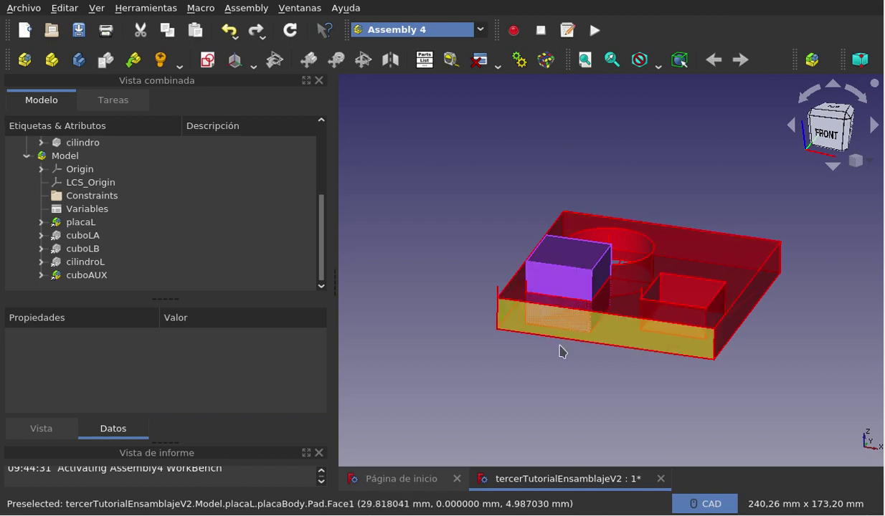
Set up Animate Assembly with tiempo as the variable and a step size of 10
left_click(519, 59)
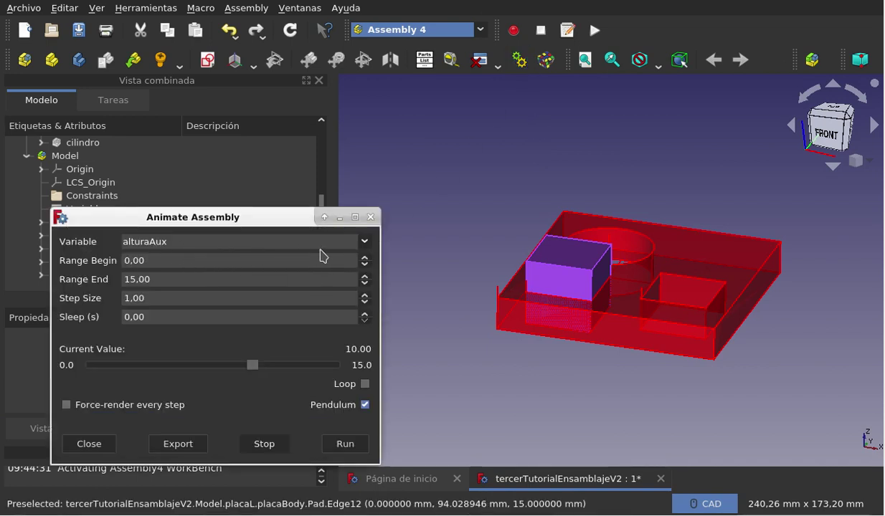
left_click(362, 244)
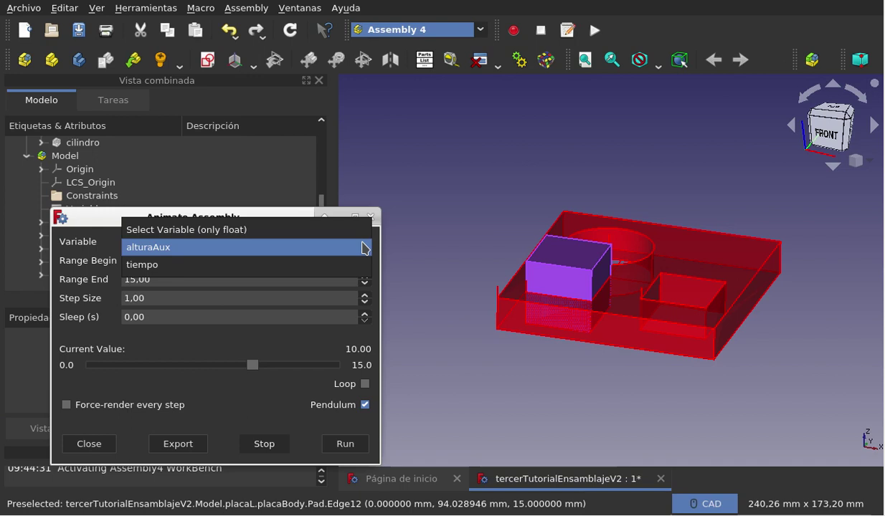
left_click(290, 267)
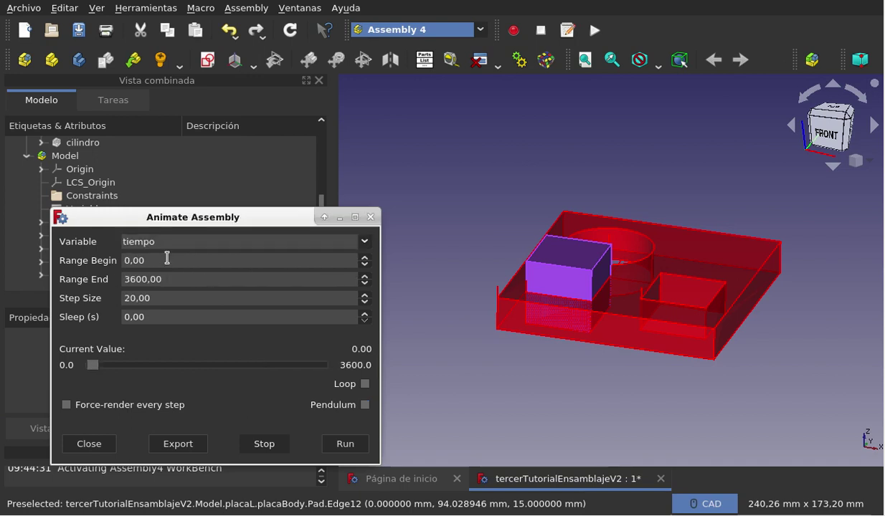
double_click(171, 296)
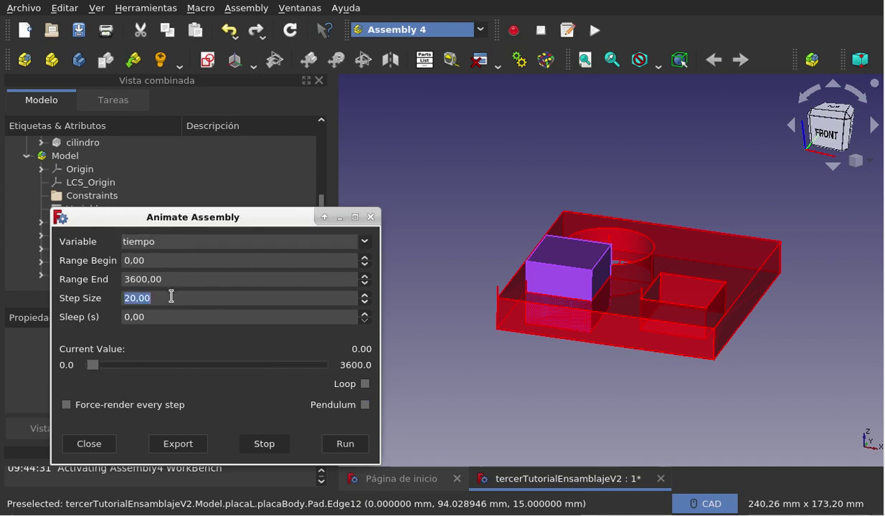
type("10")
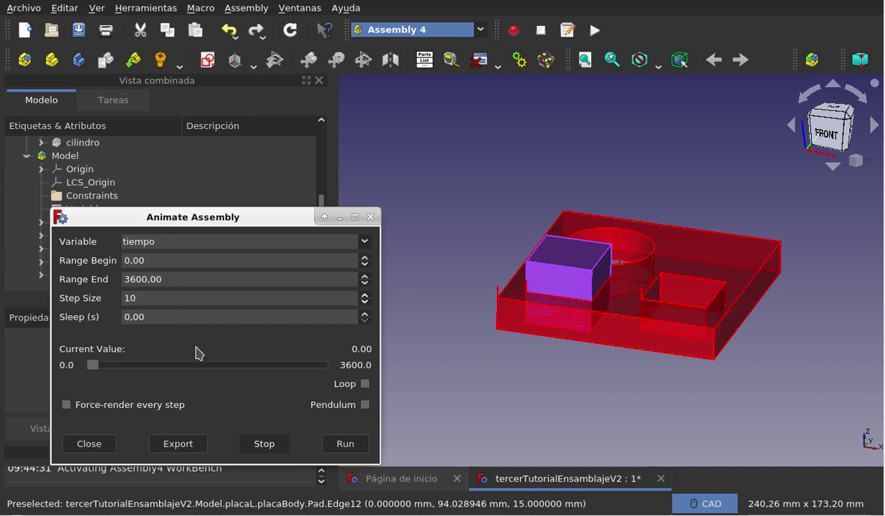
Run the animation, rerun it in pendulum mode, stop it partway, and close the tool
left_click(345, 444)
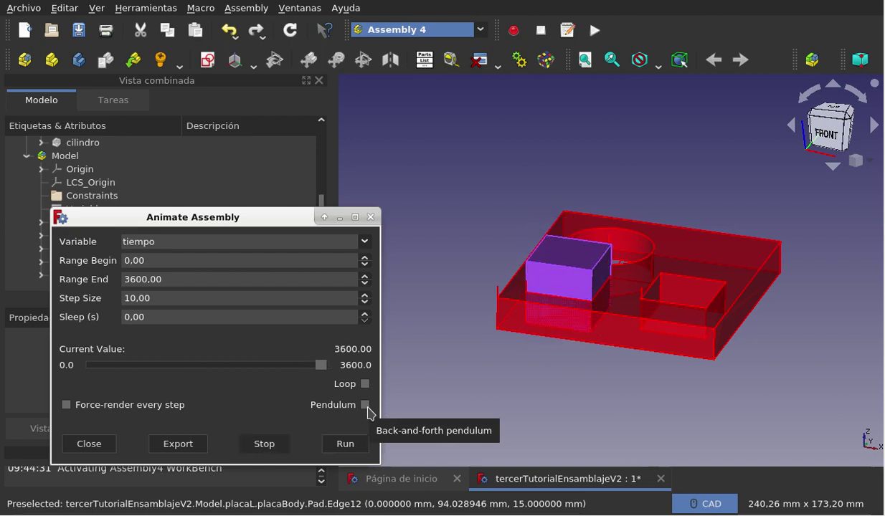
left_click(366, 384)
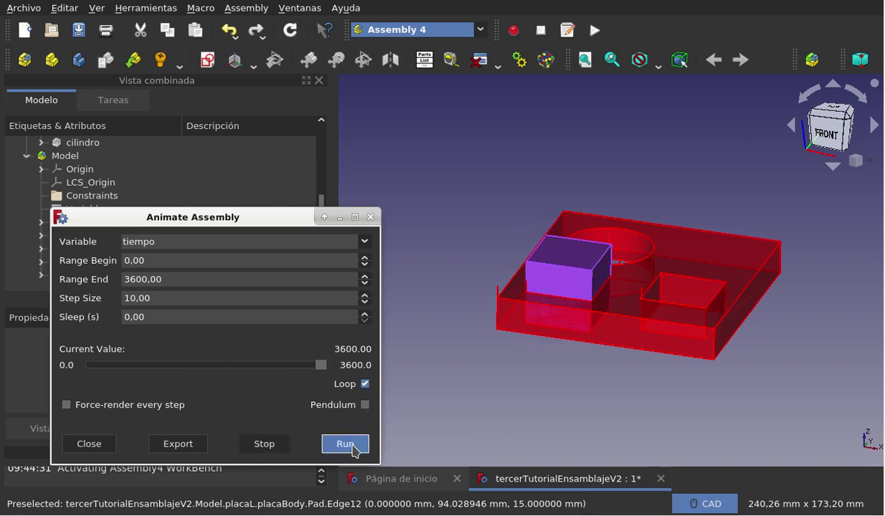
left_click(365, 404)
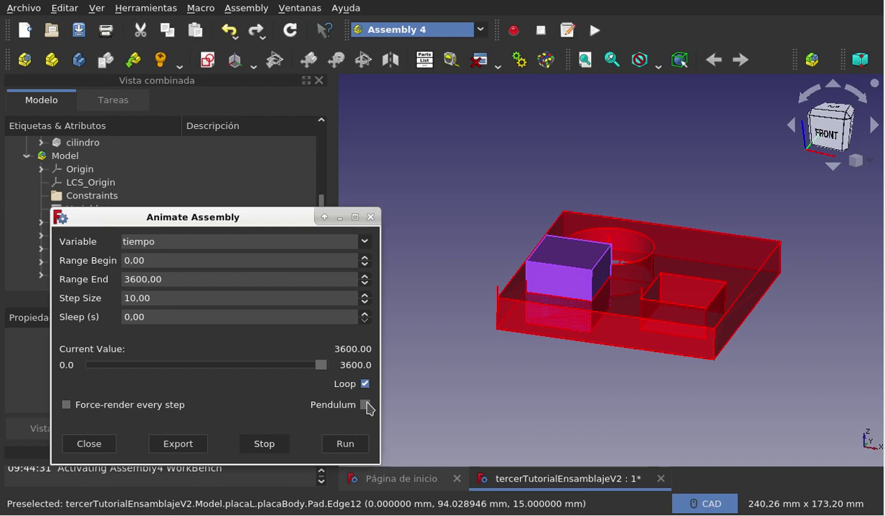
left_click(365, 384)
left_click(355, 445)
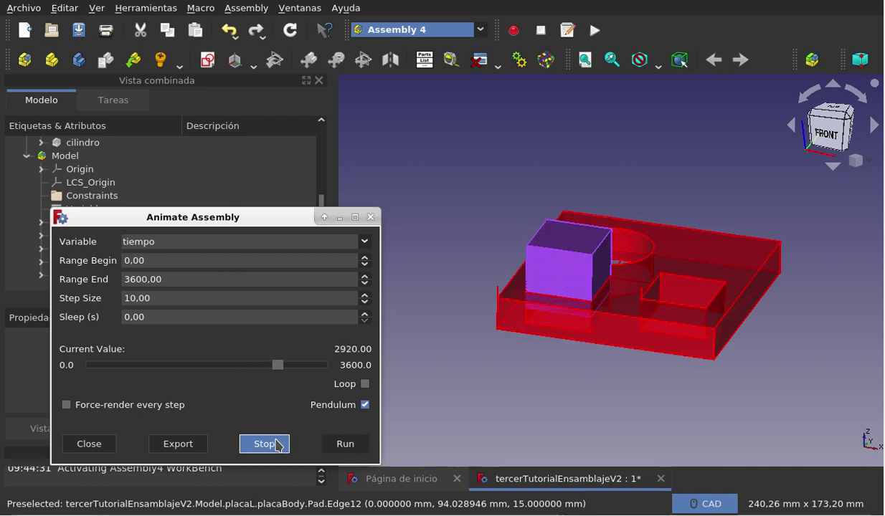
left_click(276, 445)
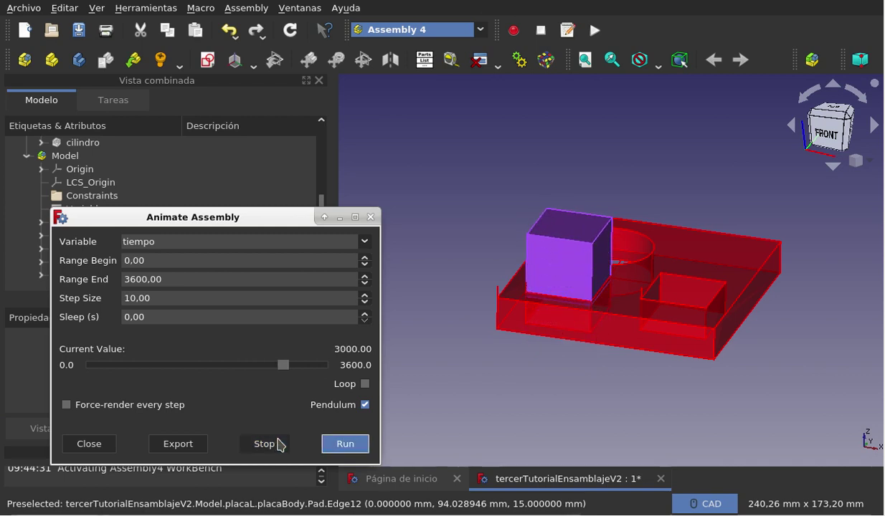
left_click(371, 217)
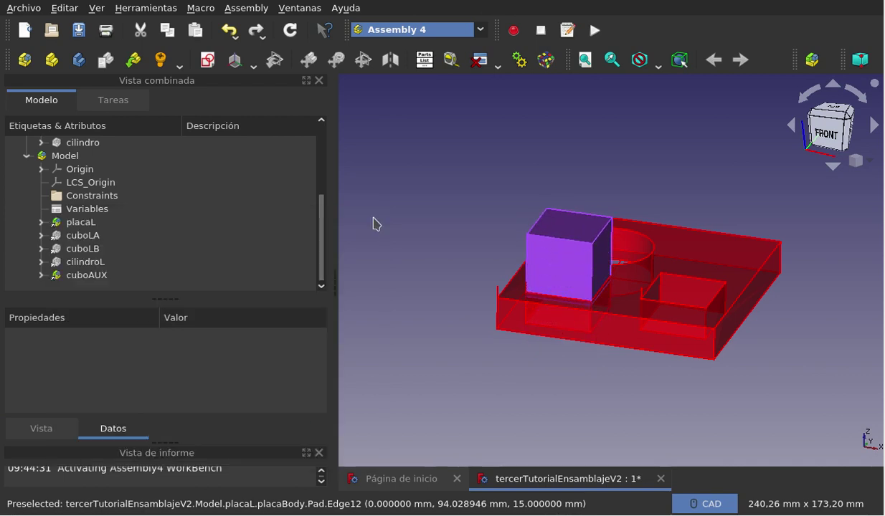
Reset the Variables object's tiempo to 0 and scroll the Model tree back to the top
left_click(104, 215)
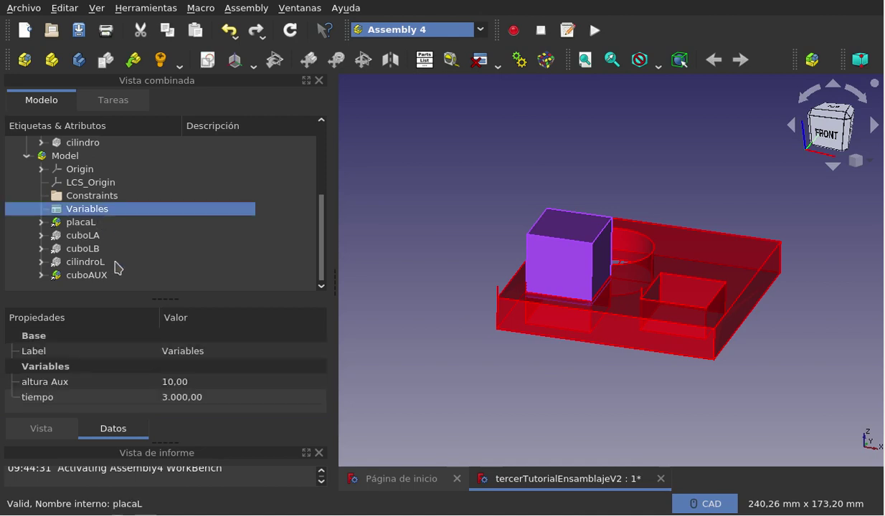
left_click(217, 398)
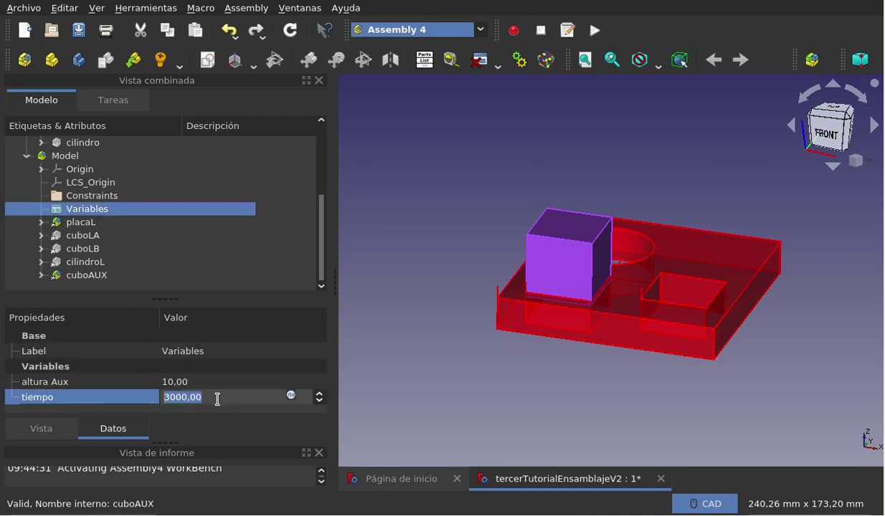
type("0")
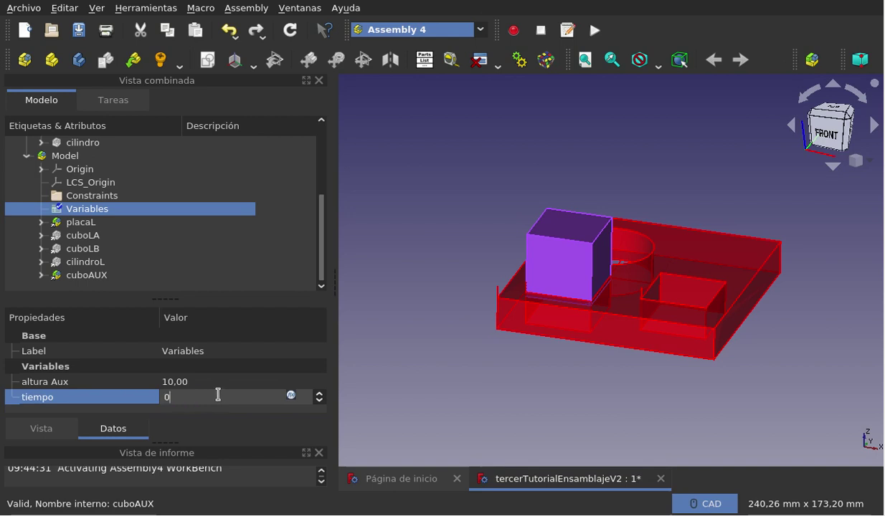
left_click(224, 384)
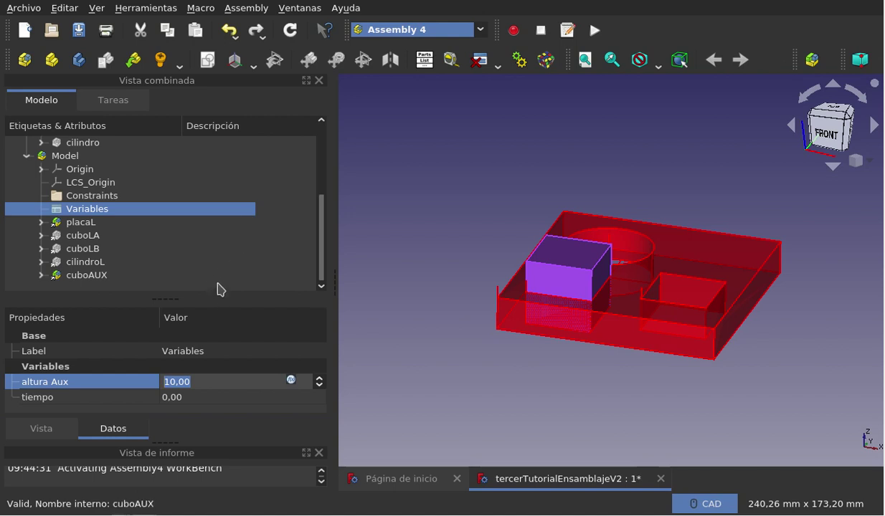
scroll(217, 285, "up", 1)
scroll(215, 282, "up", 1)
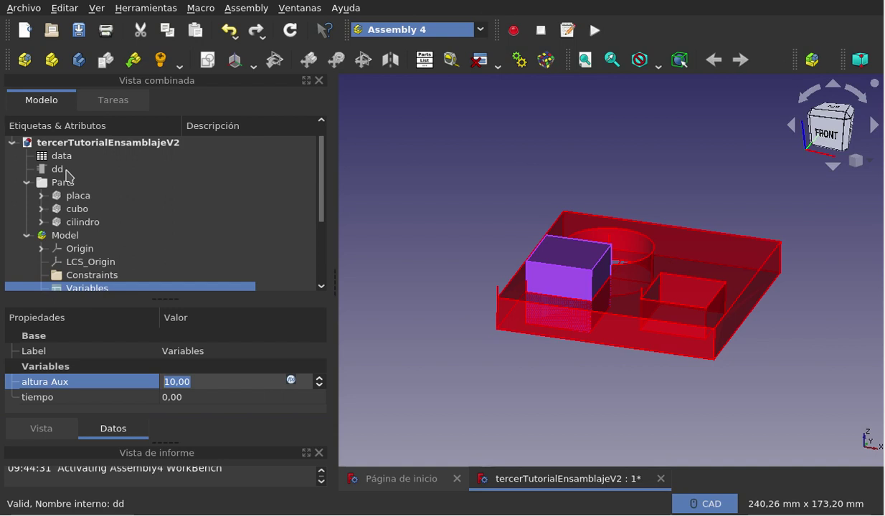
Select dd and enlarge the properties panel to review its constants and expression-driven variables
left_click(66, 174)
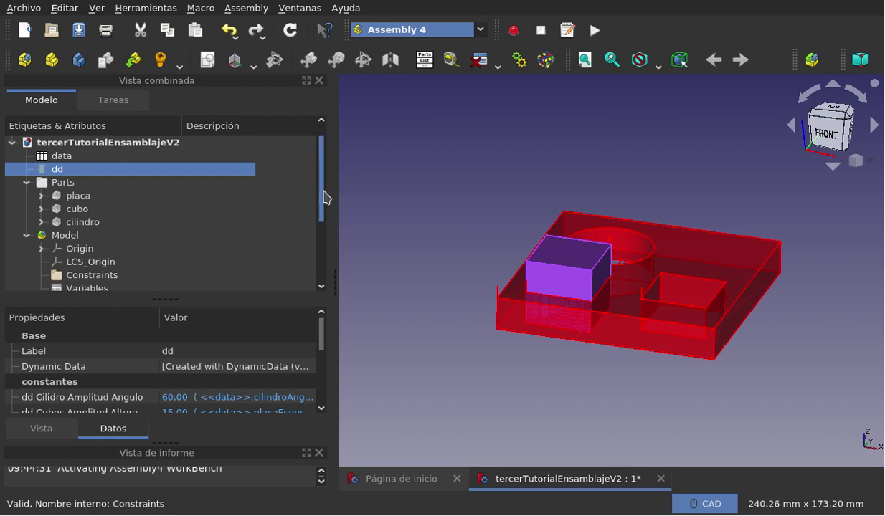
left_click_drag(326, 197, 326, 211)
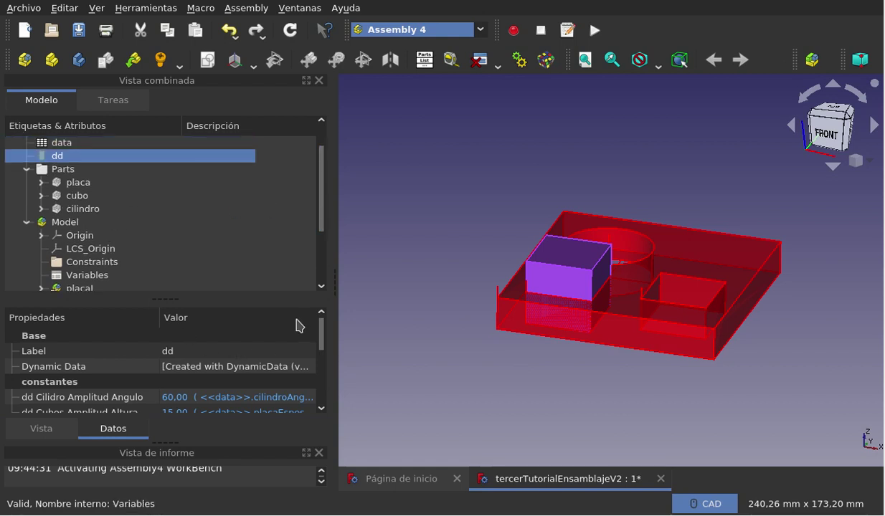
left_click_drag(289, 298, 288, 239)
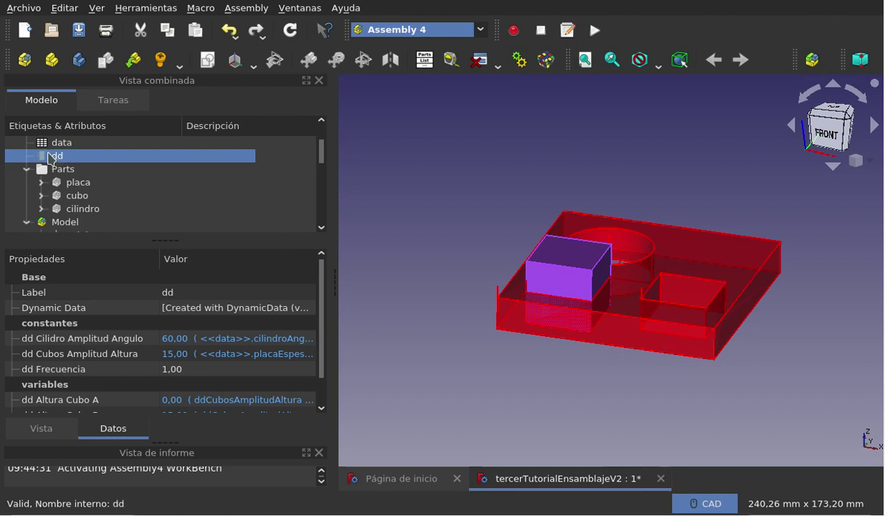
scroll(96, 329, "down", 1)
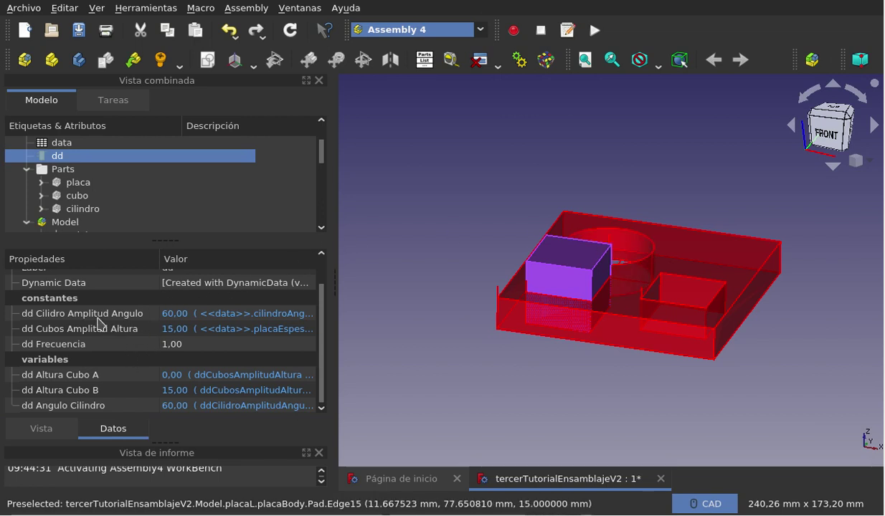
scroll(127, 214, "down", 1)
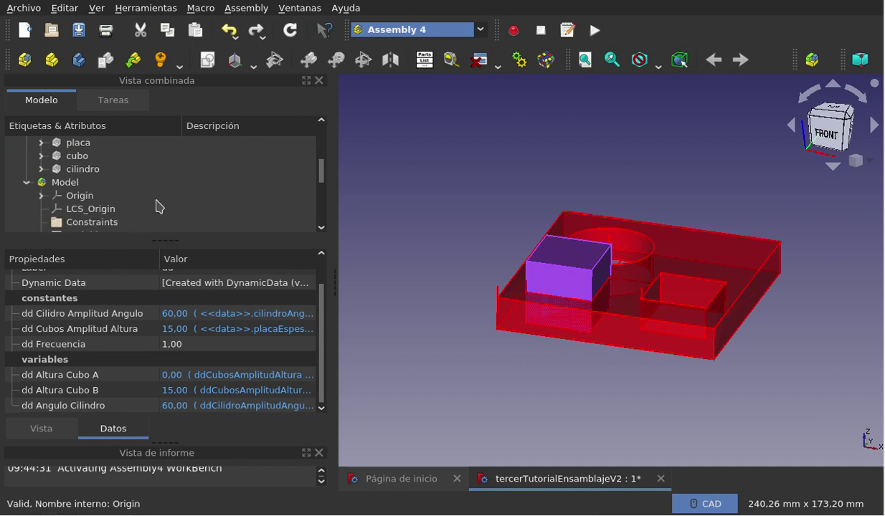
scroll(127, 214, "down", 1)
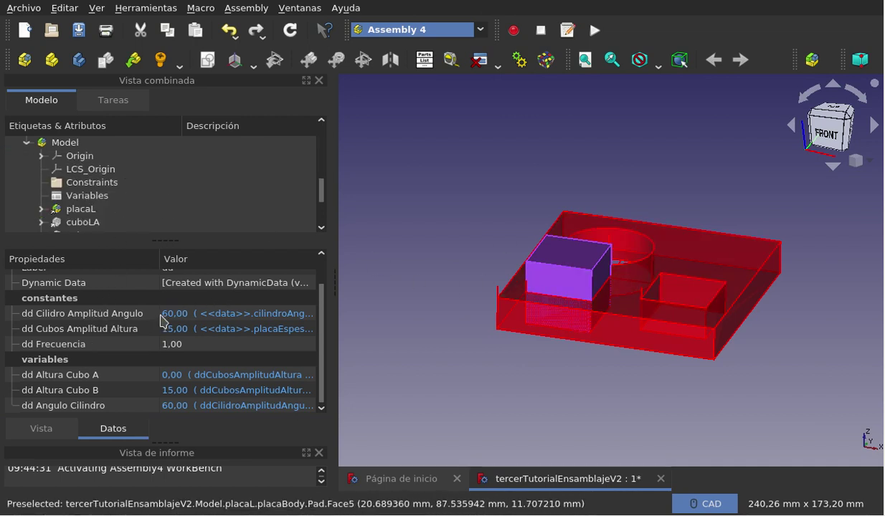
scroll(164, 310, "up", 2)
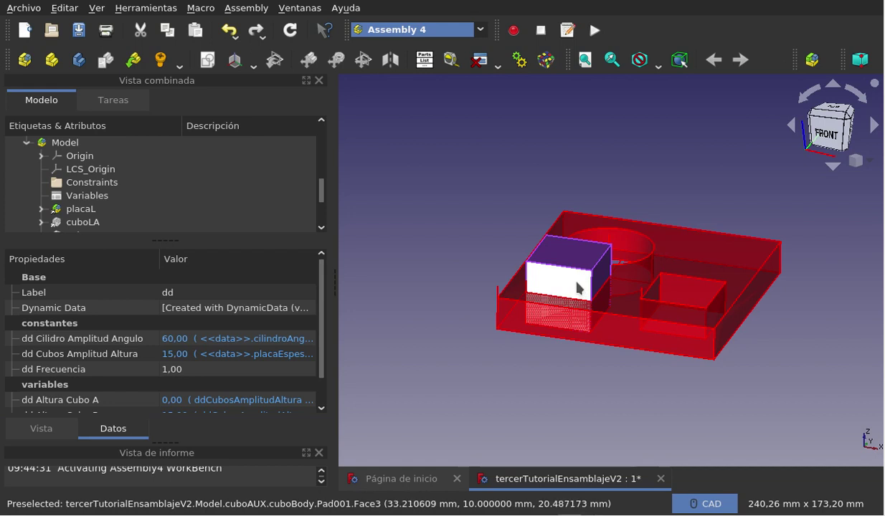
left_click(196, 369)
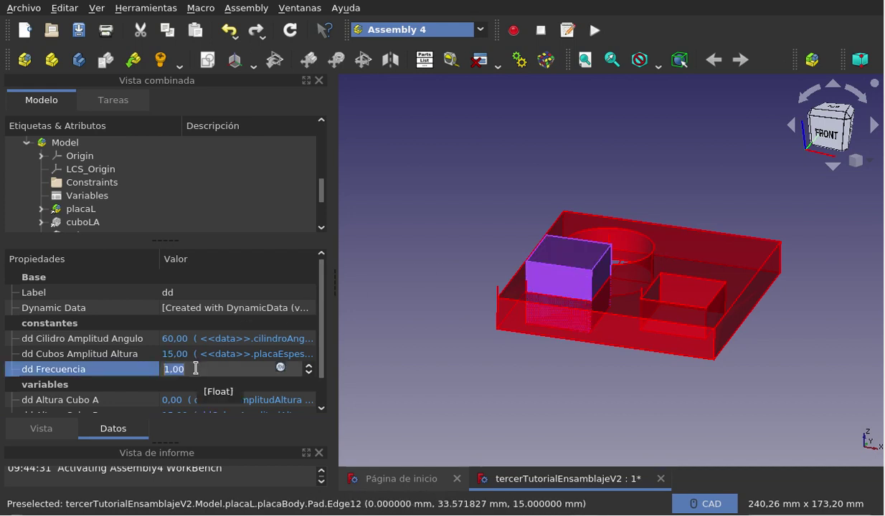
left_click(195, 369)
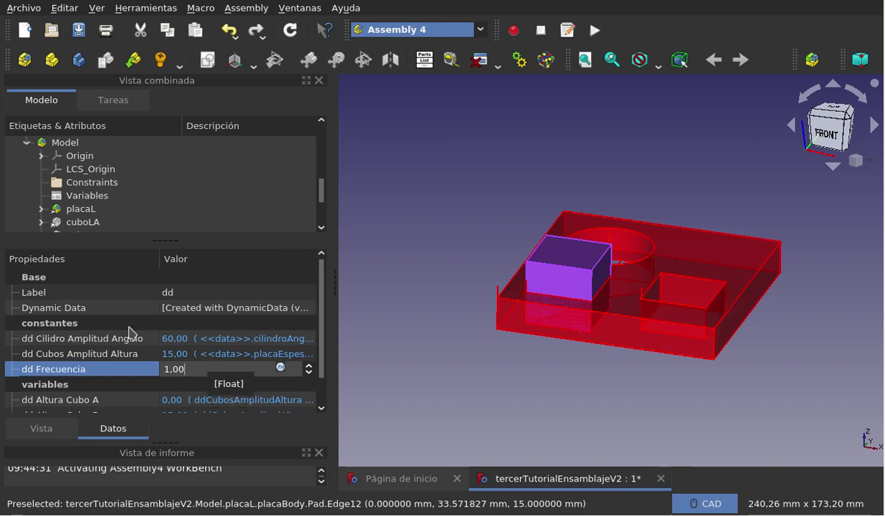
scroll(129, 374, "down", 1)
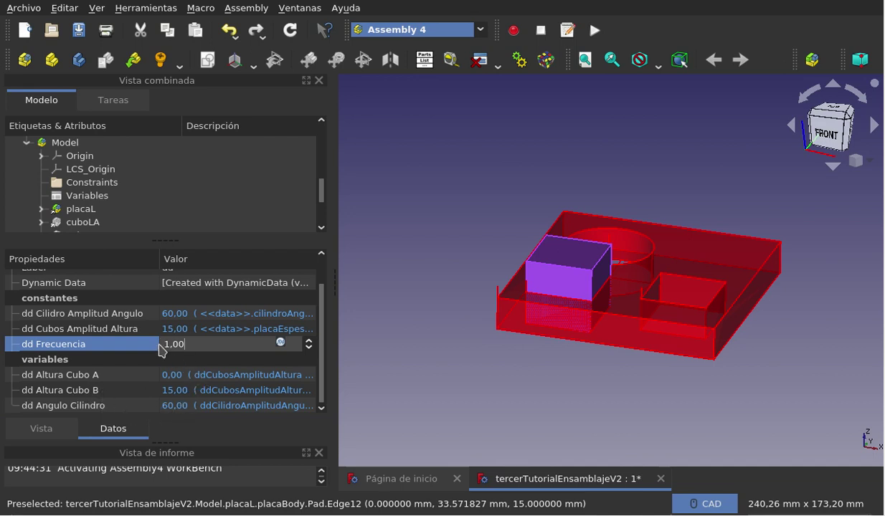
key("Return")
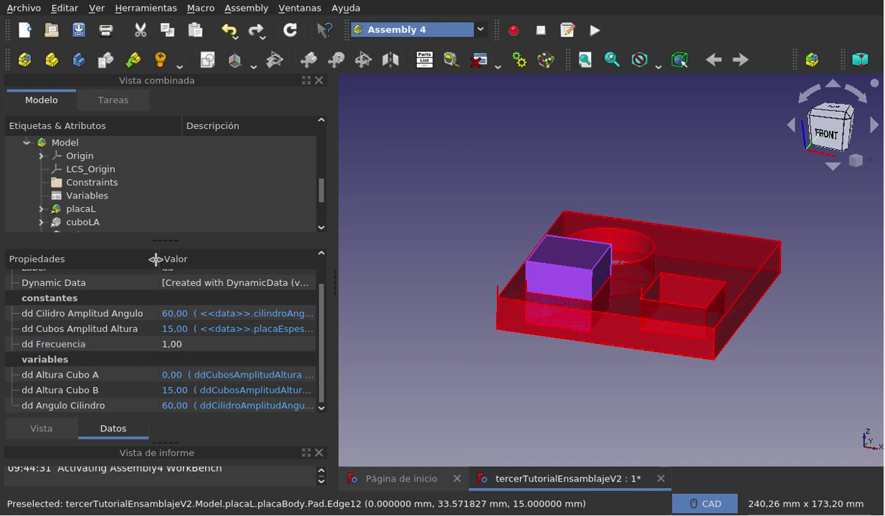
Widen the Valor column and open the formula for dd Altura Cubo A
left_click_drag(155, 259, 123, 262)
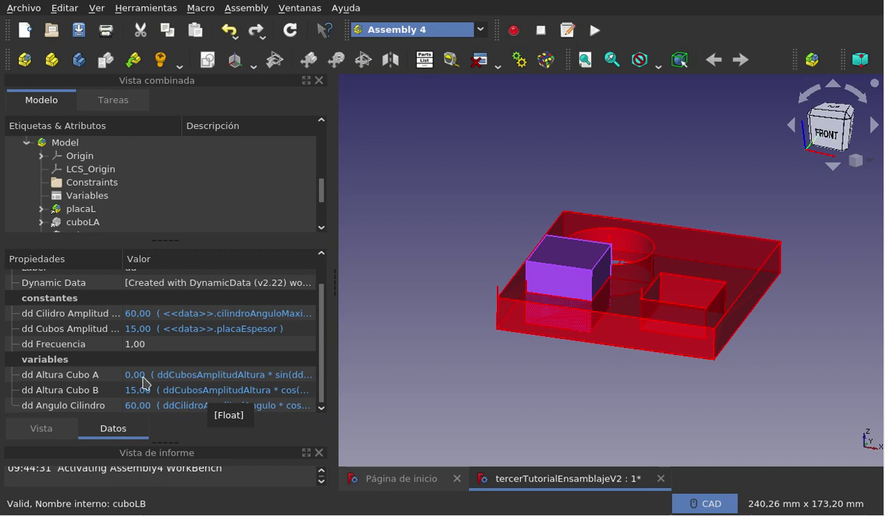
left_click(181, 376)
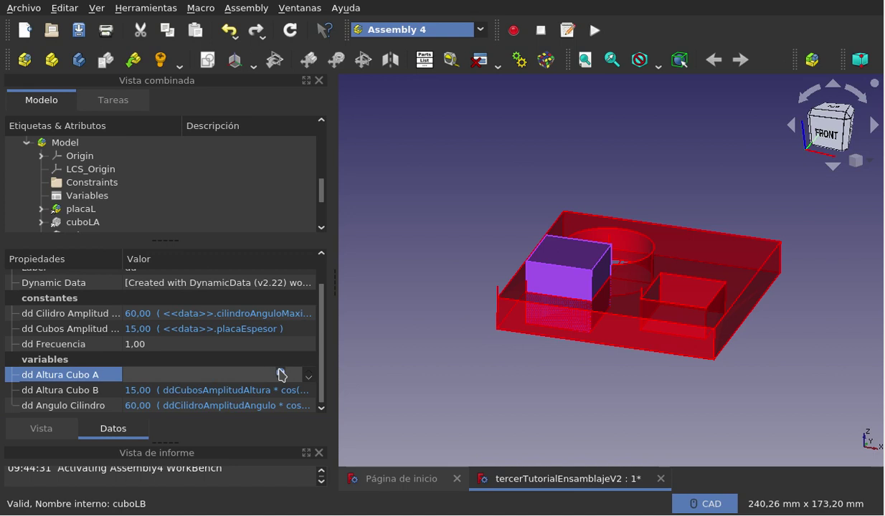
left_click(281, 376)
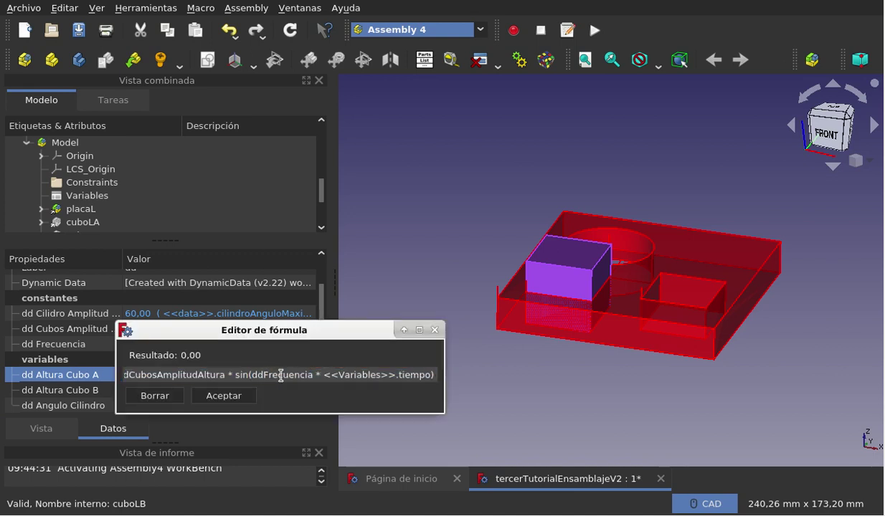
key("Home")
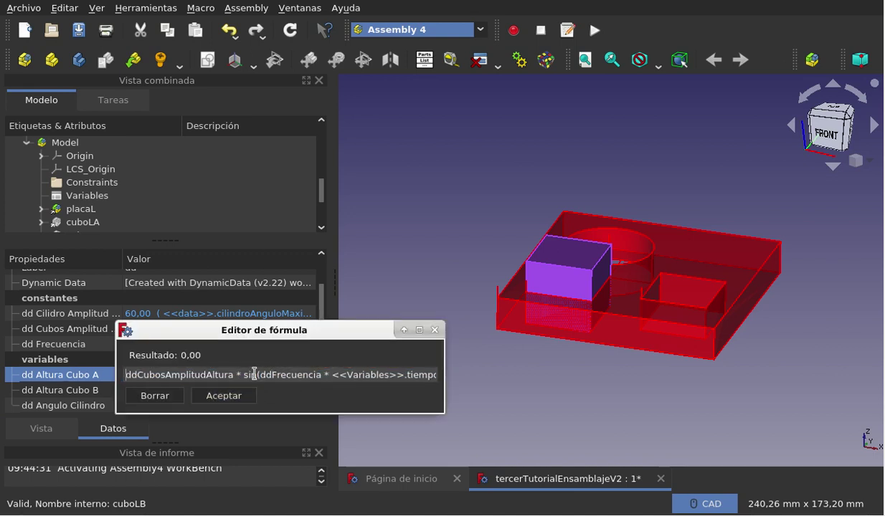
left_click_drag(233, 375, 121, 376)
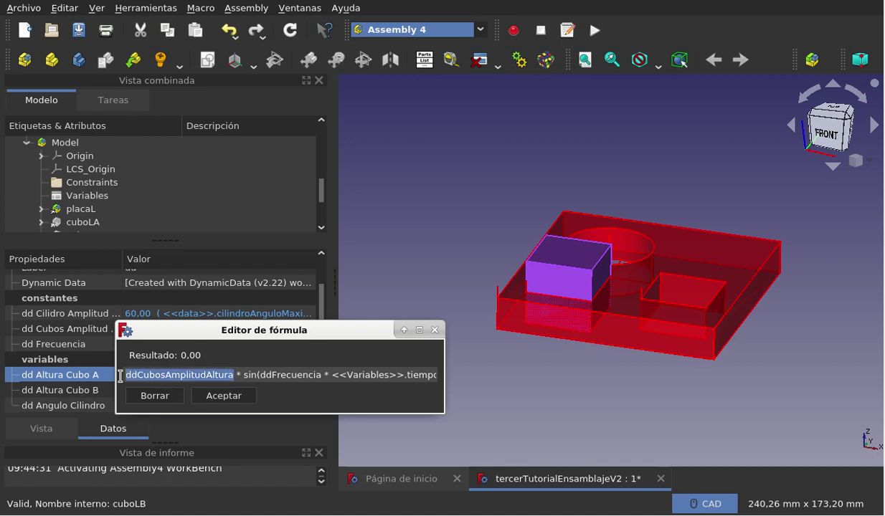
left_click(133, 375)
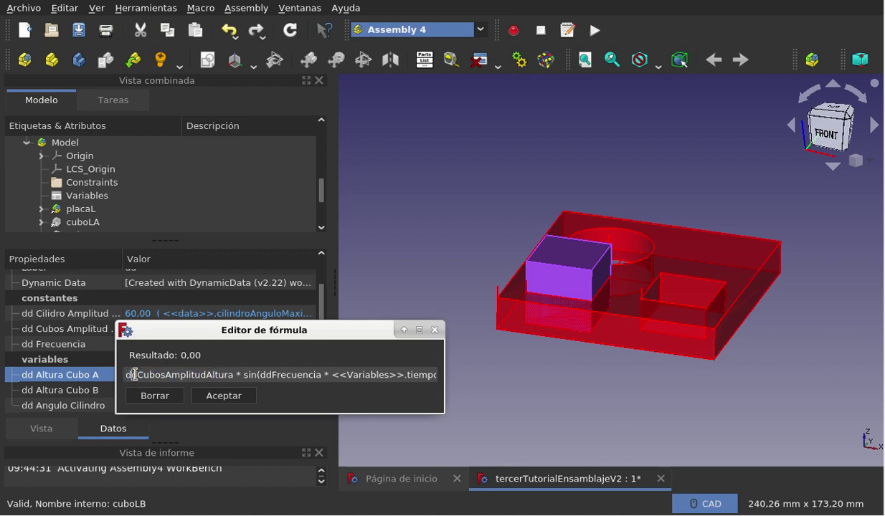